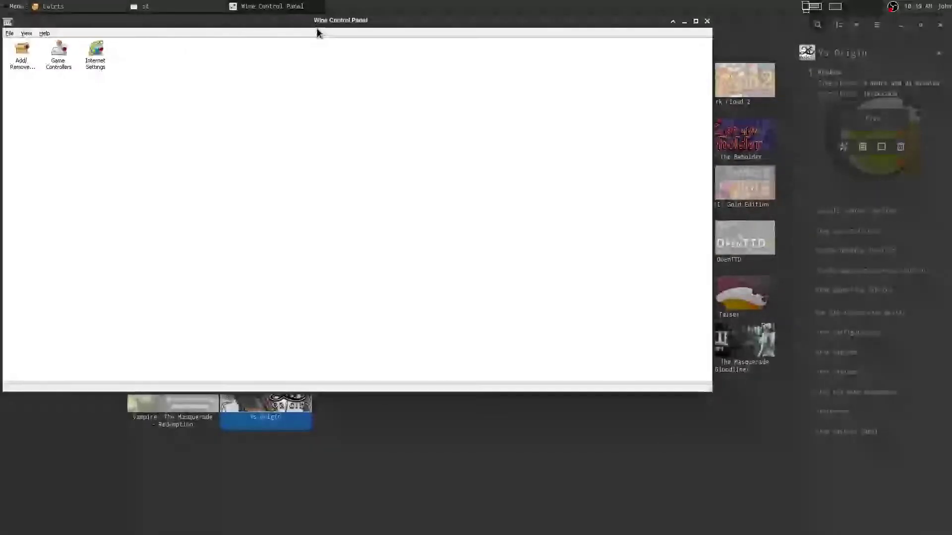
Move Ys Origin's Wine Control Panel aside and open its Game Controllers applet.
drag(318, 30, 410, 72)
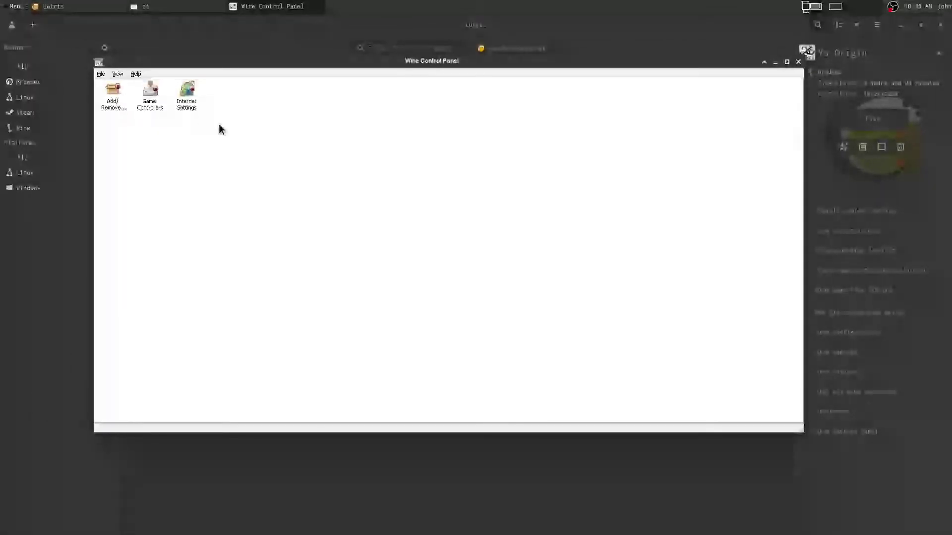
double_click(149, 95)
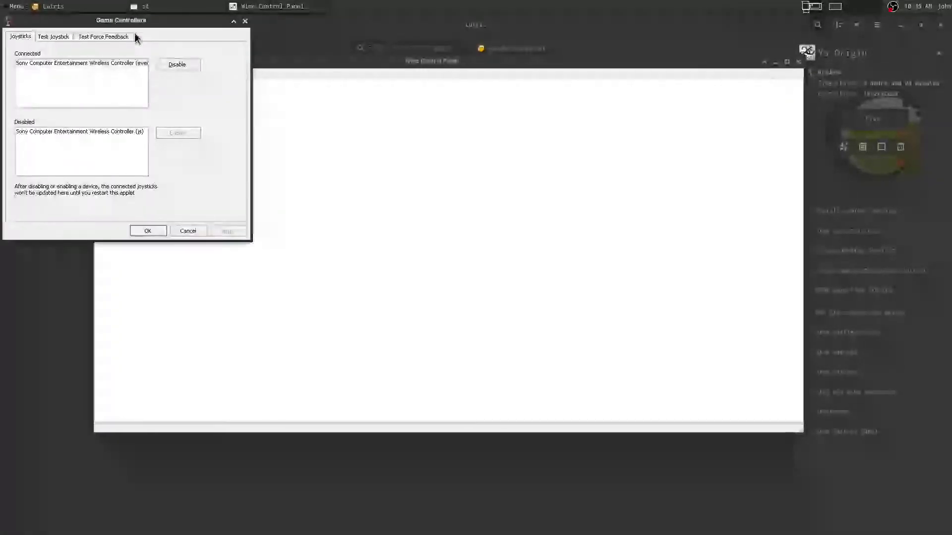
drag(149, 20, 251, 72)
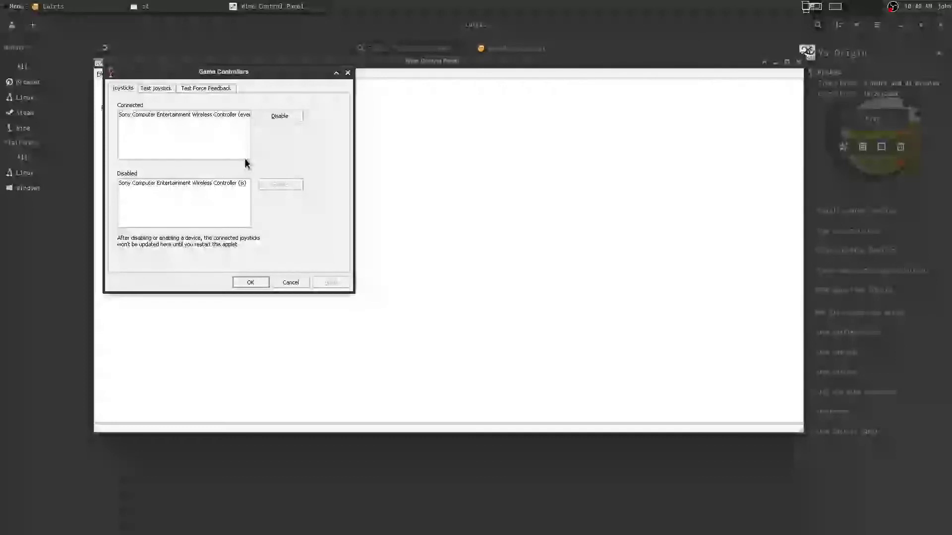
Confirm the Game Controllers dialog with OK, keeping the Sony wireless controller connected.
click(251, 282)
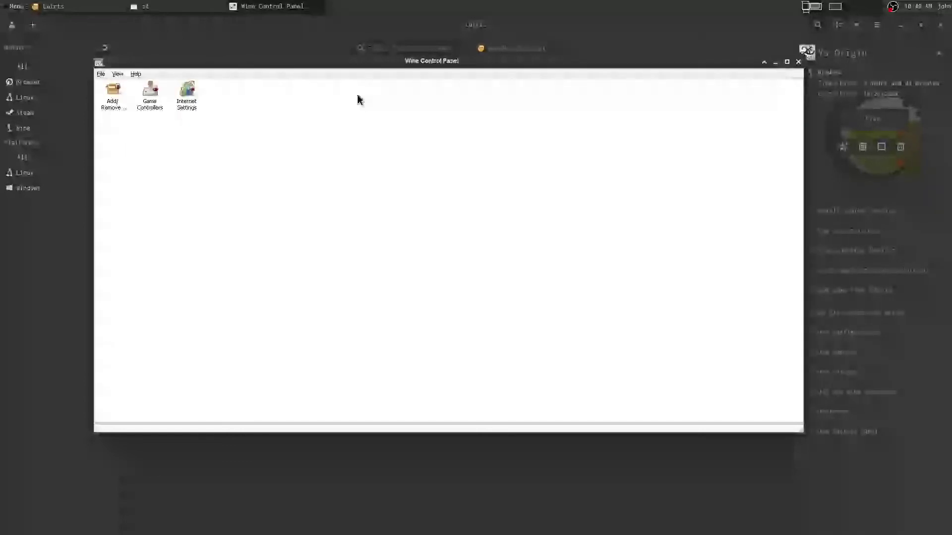